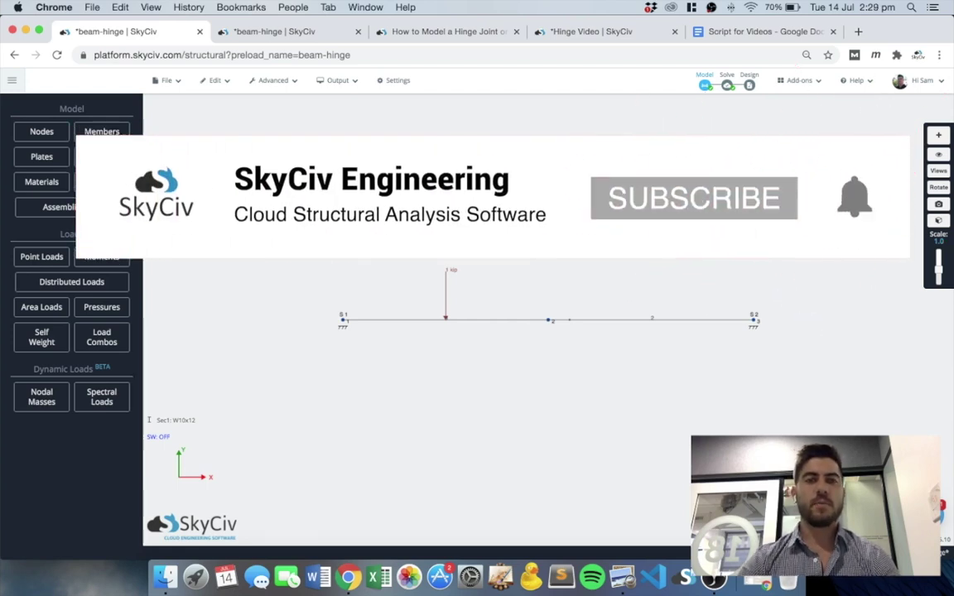
Bring up the hinge joint blog article and scroll through its 'What is a Hinge Joint?' section
click(411, 33)
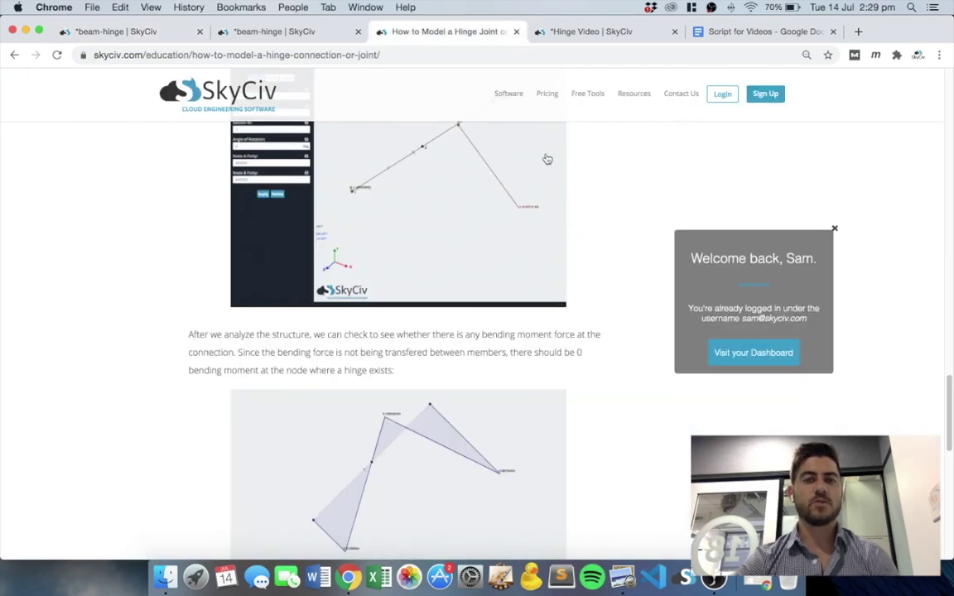
scroll(634, 268, up, 5)
scroll(639, 283, up, 10)
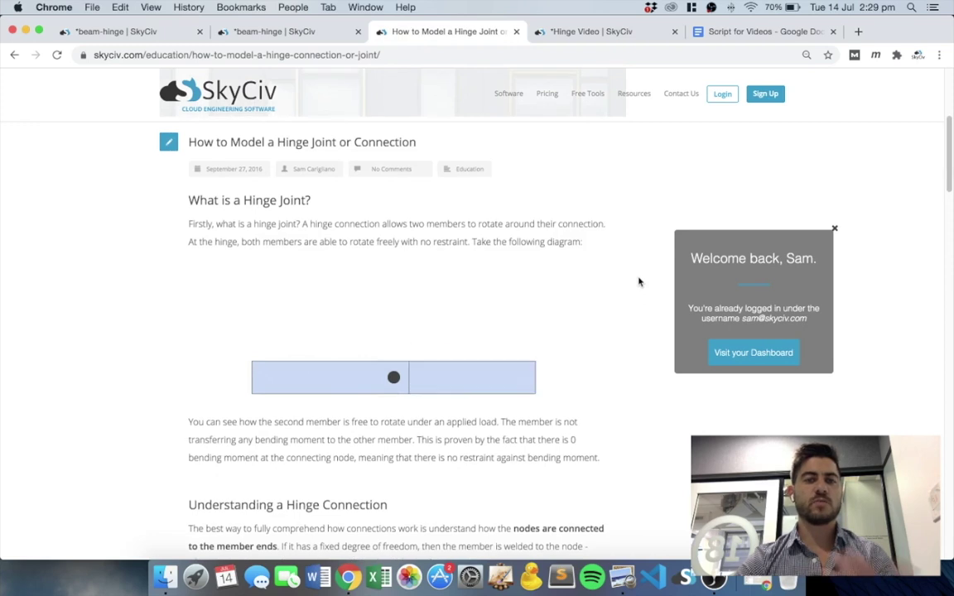
scroll(639, 282, down, 5)
scroll(639, 282, down, 5)
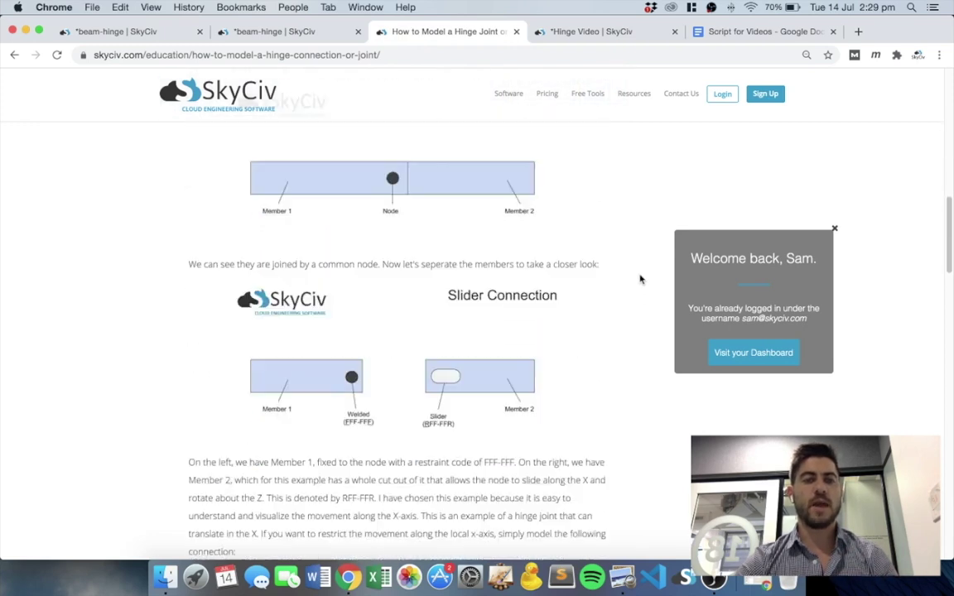
scroll(640, 277, down, 4)
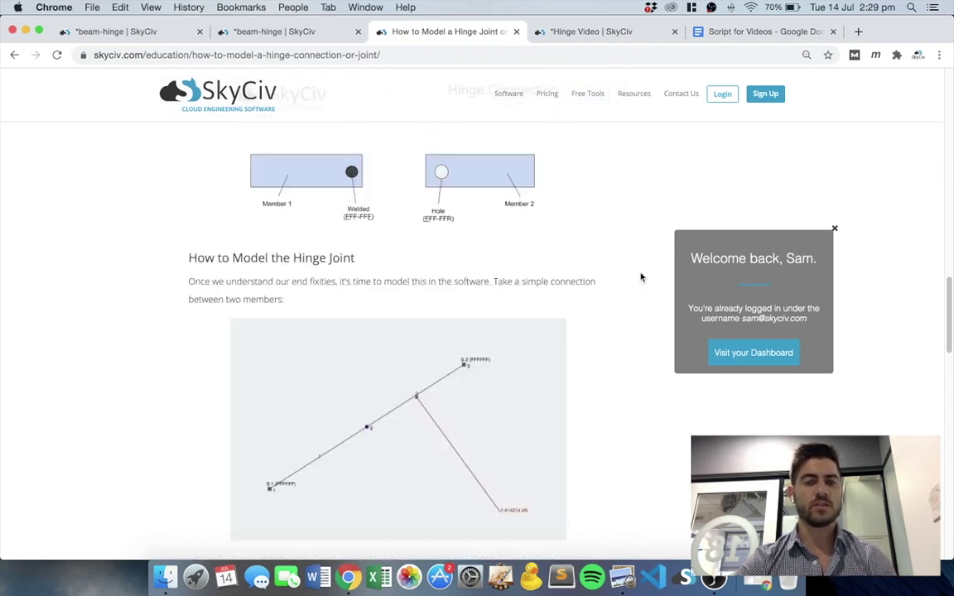
scroll(640, 277, up, 10)
scroll(636, 290, down, 2)
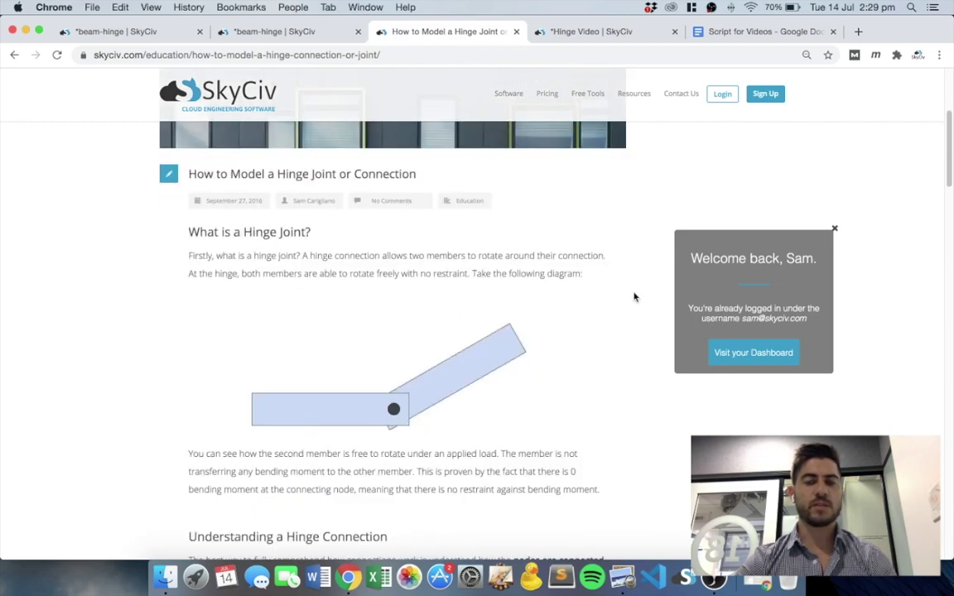
scroll(623, 295, down, 1)
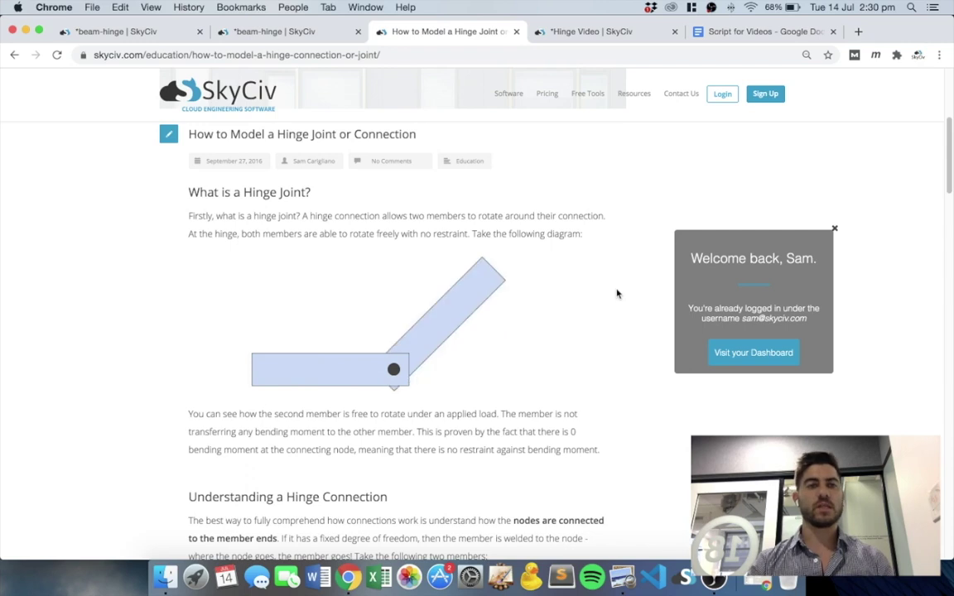
Return to the beam-hinge model and select member 2, the right-hand span, for editing
click(121, 31)
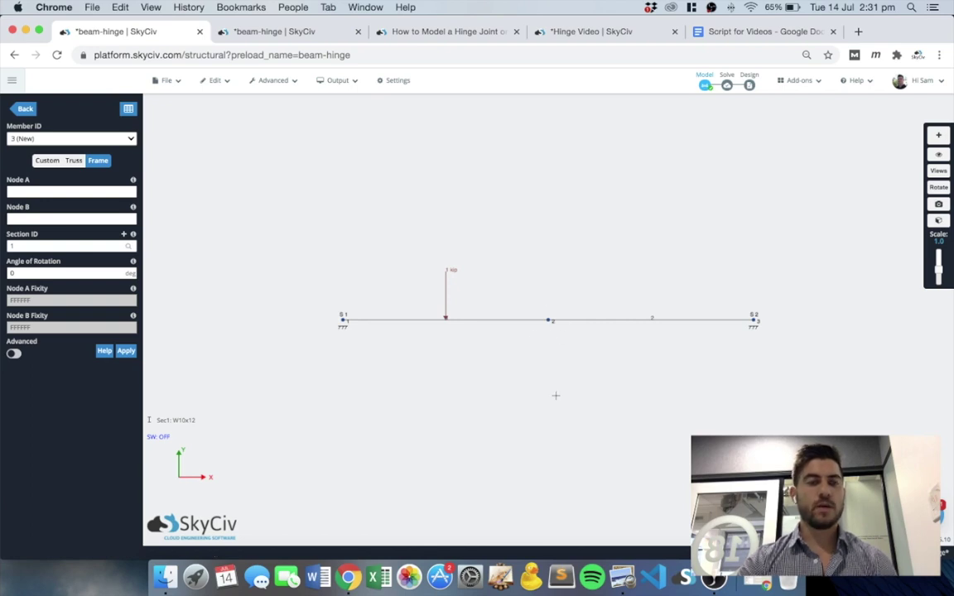
click(26, 108)
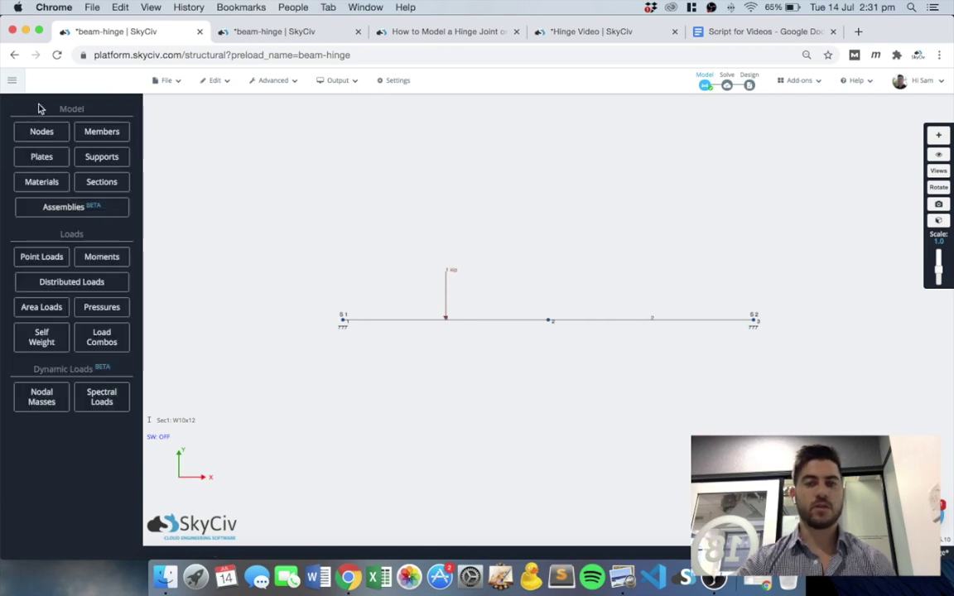
click(619, 320)
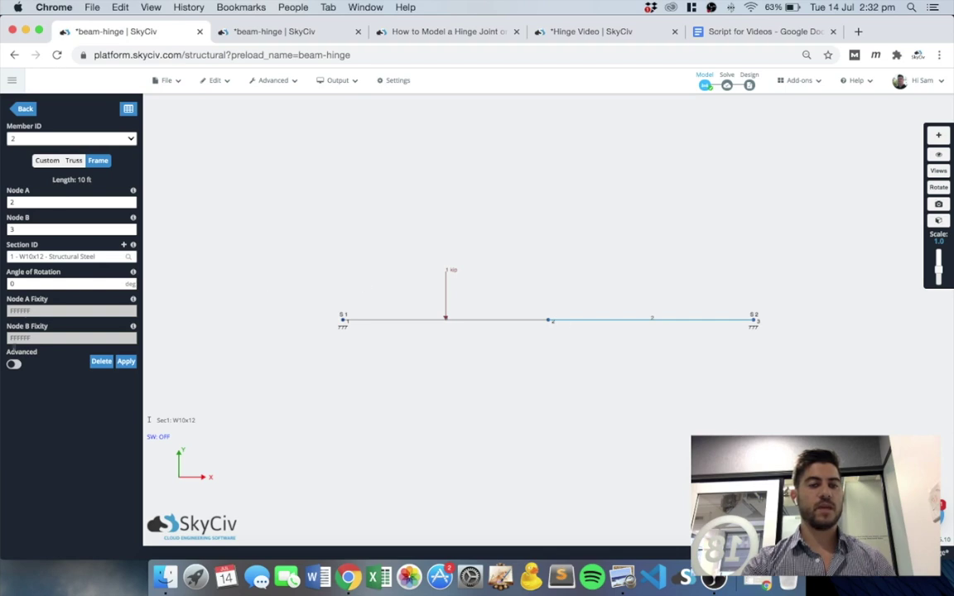
Switch member 2 to custom end fixities and set its Node A fixity to FFFFFR
click(74, 162)
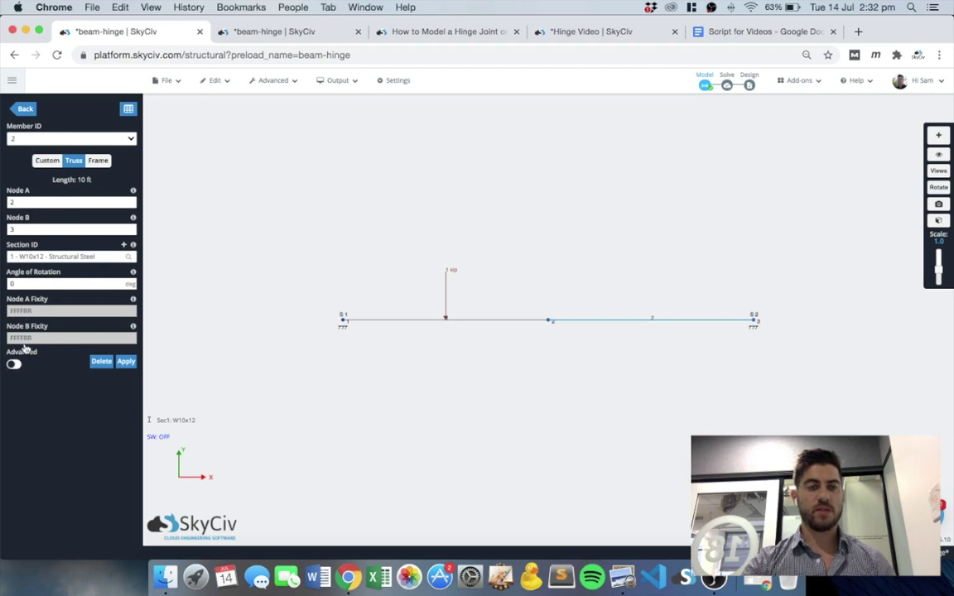
click(47, 161)
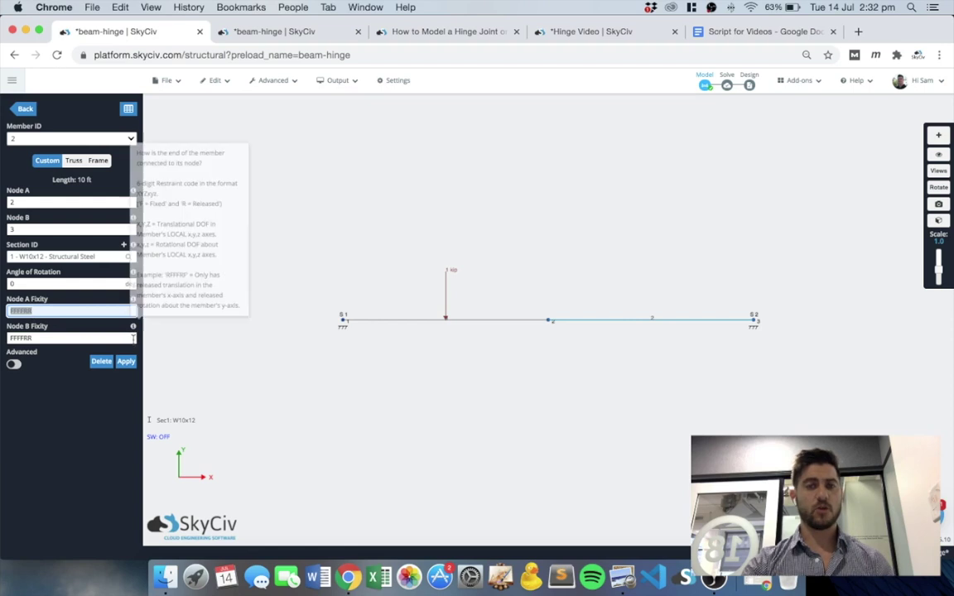
double_click(80, 311)
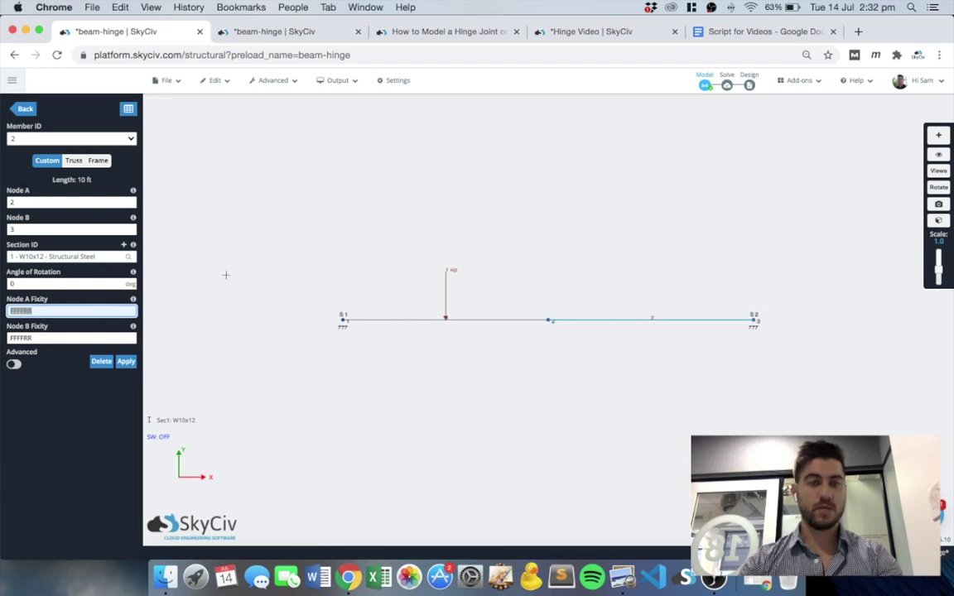
text(FFFFR)
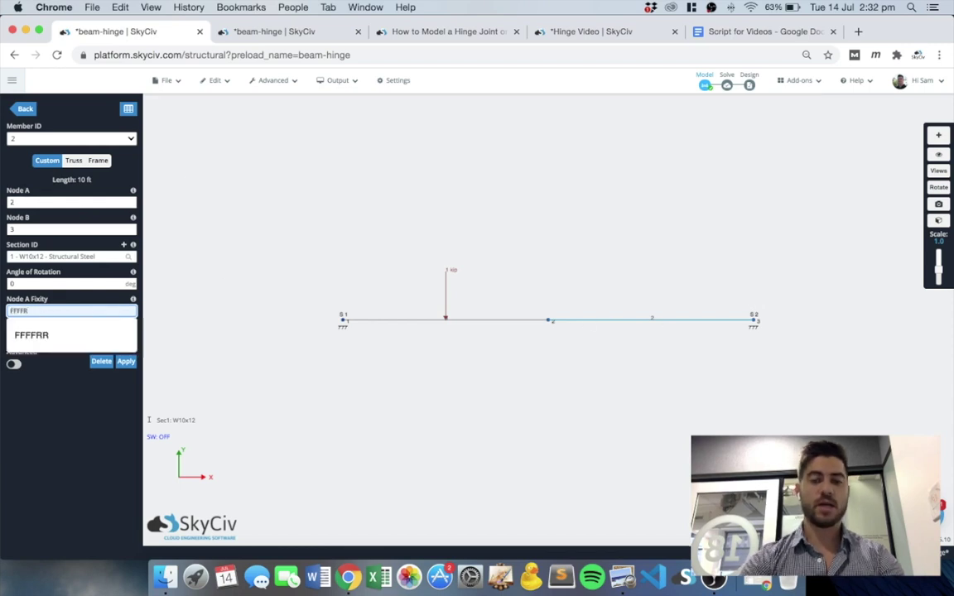
key(BackSpace)
text(FR)
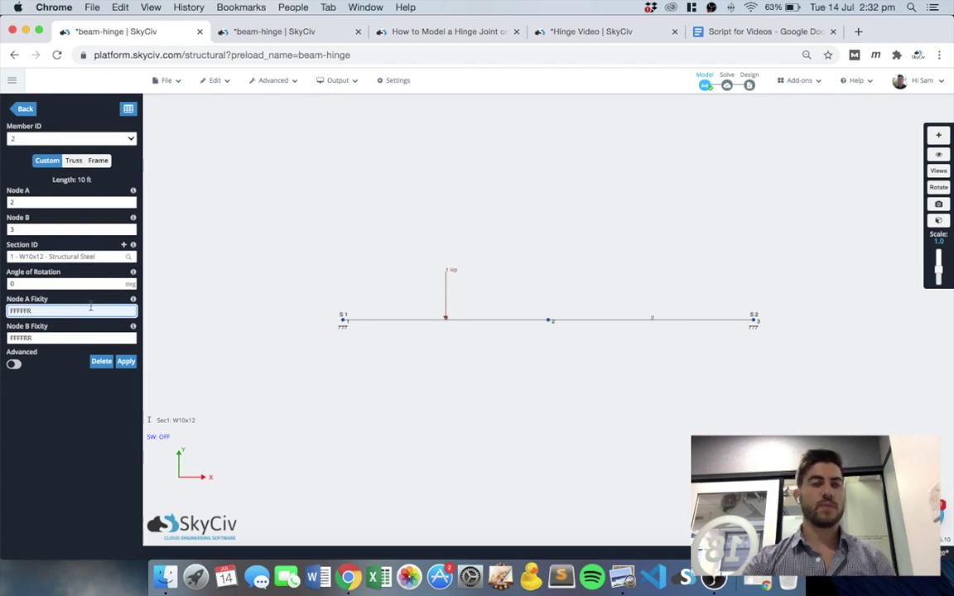
mouse_move(132, 301)
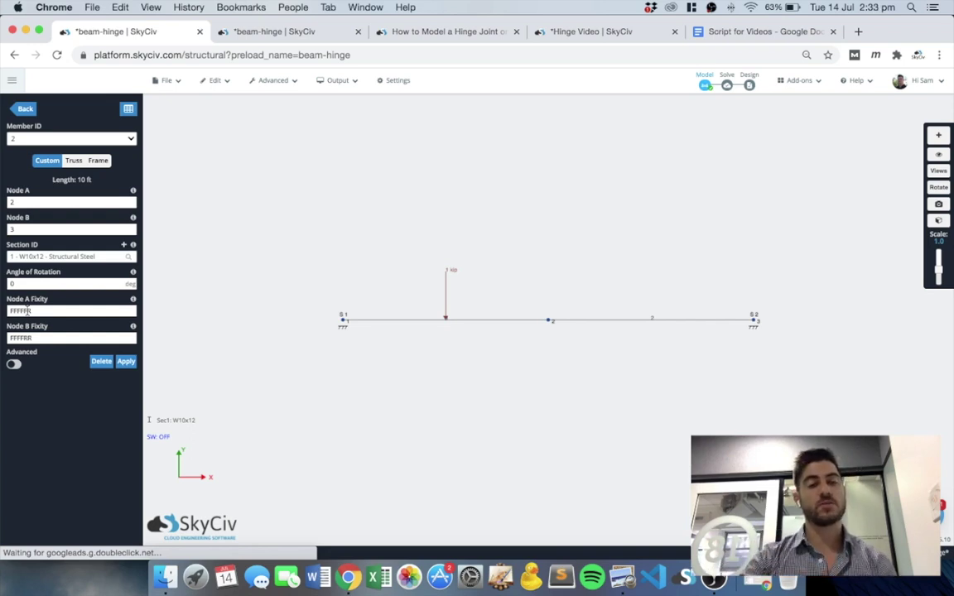
Set member 2's Node B fixity to FFFFFF, apply the change, and solve the model
double_click(33, 338)
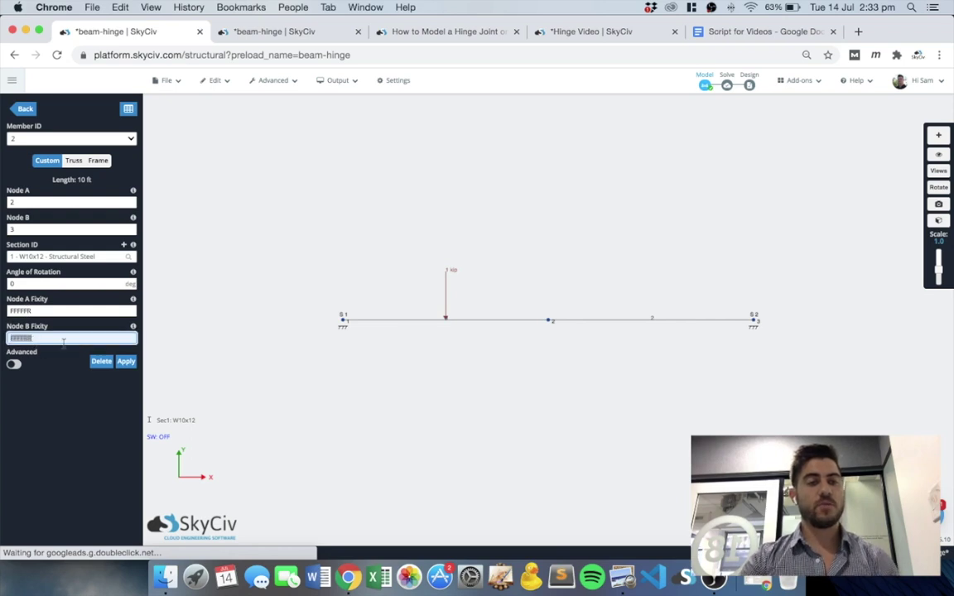
text(FFFFFF)
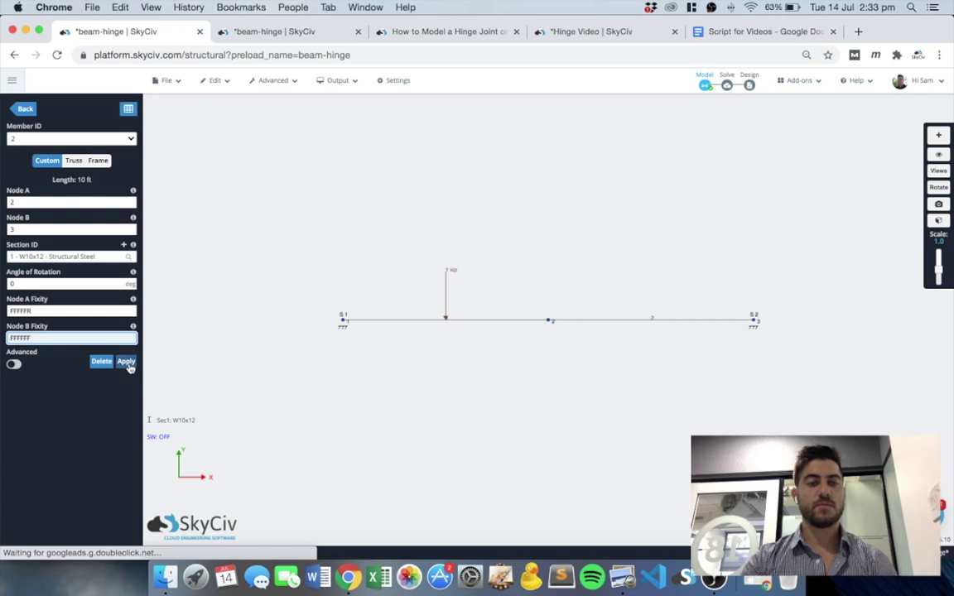
click(127, 362)
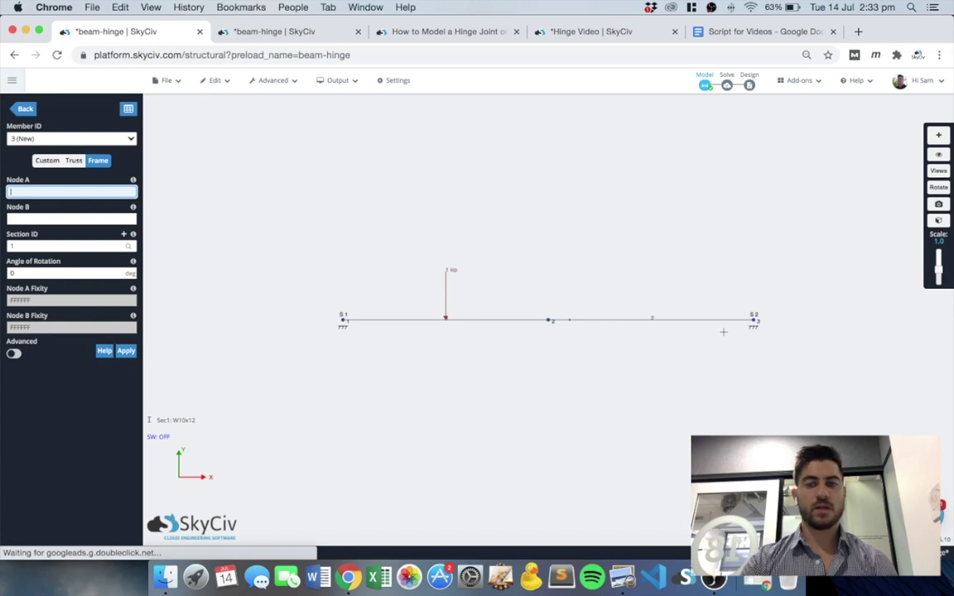
click(652, 319)
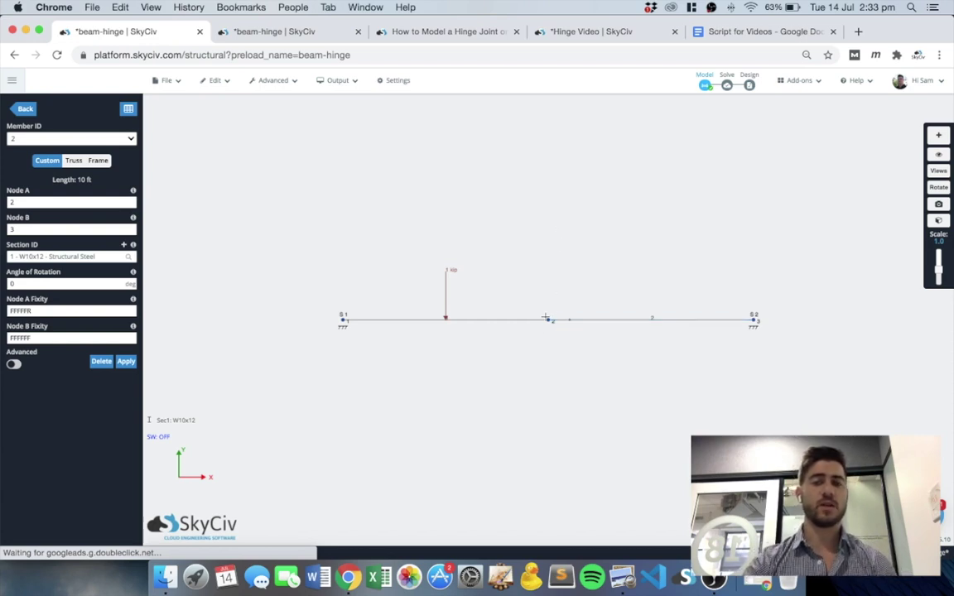
click(728, 86)
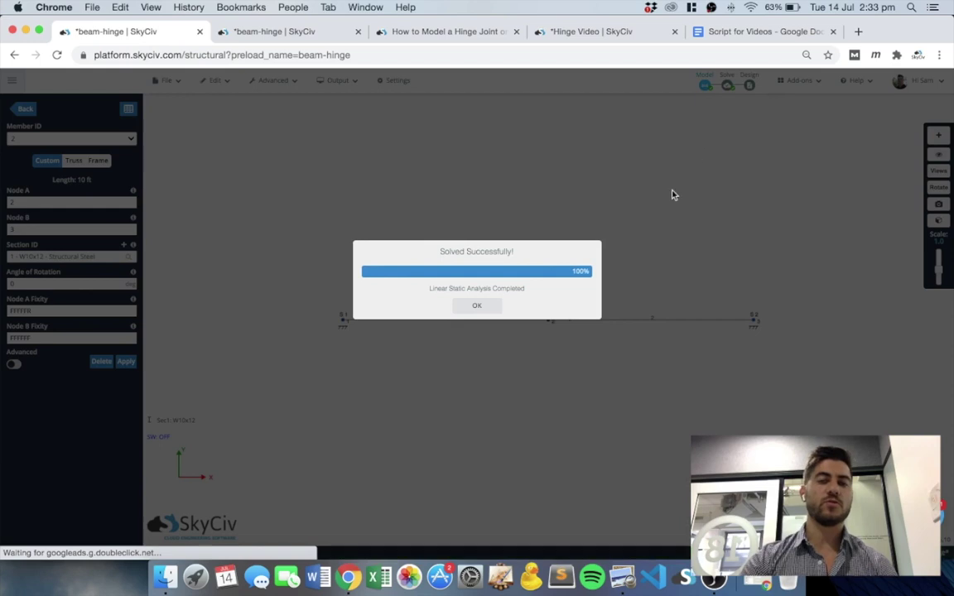
Show the solved beam's bending moment diagram, then its deflected shape peaking at 0.058 in
click(478, 306)
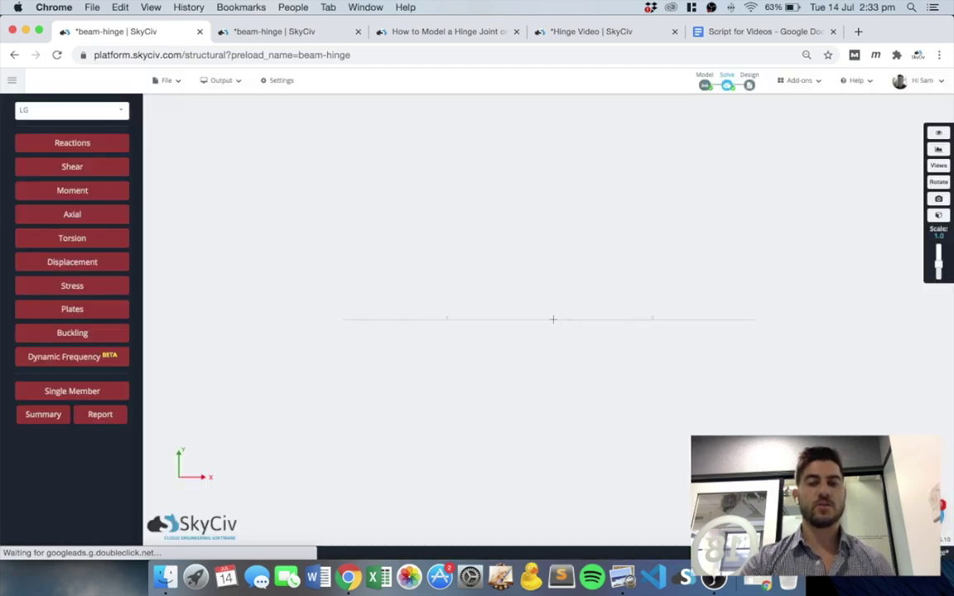
click(82, 191)
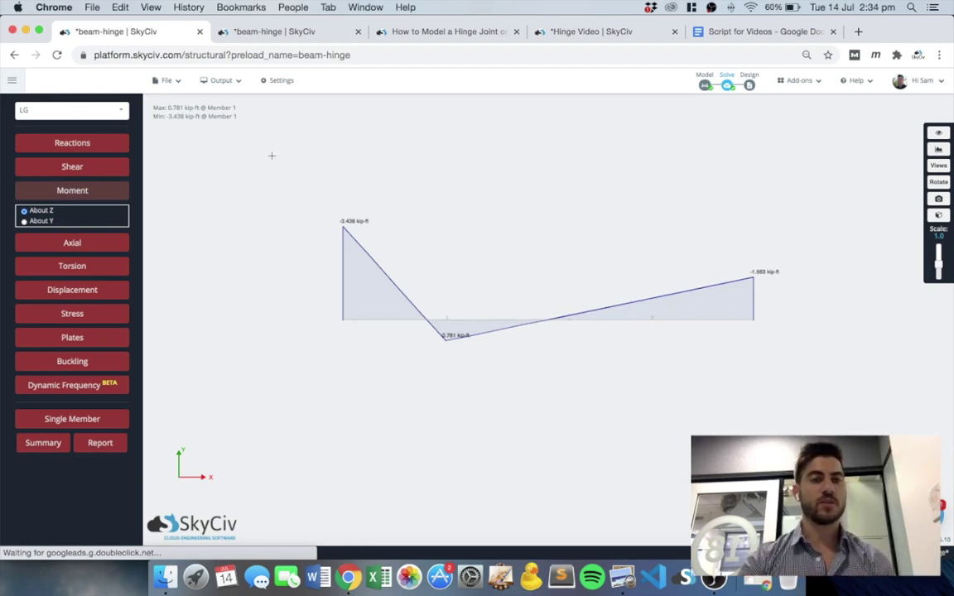
click(83, 265)
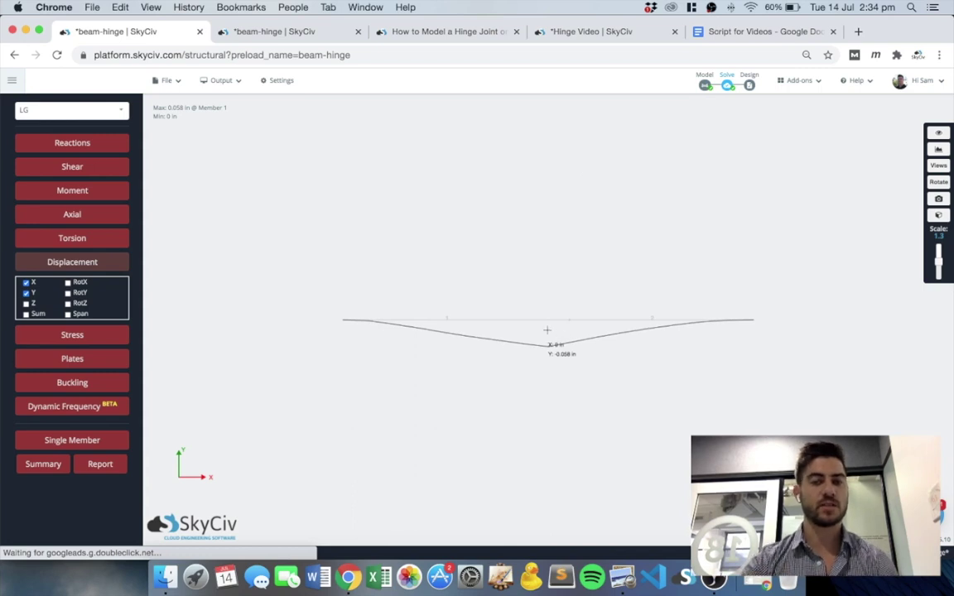
Compare the bending moment diagrams of the two beam-hinge models side by side
click(288, 34)
click(163, 33)
click(72, 192)
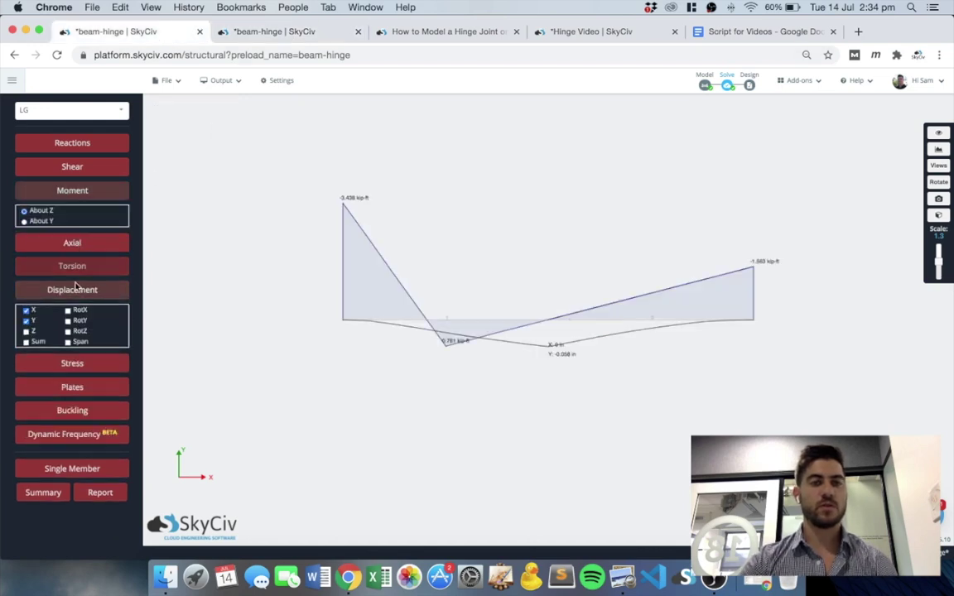
click(74, 288)
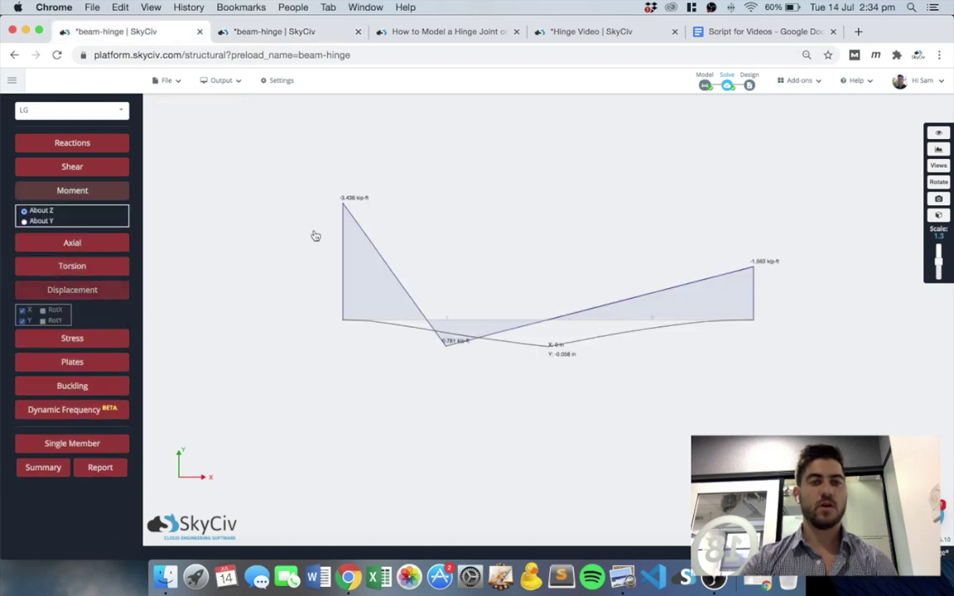
click(277, 35)
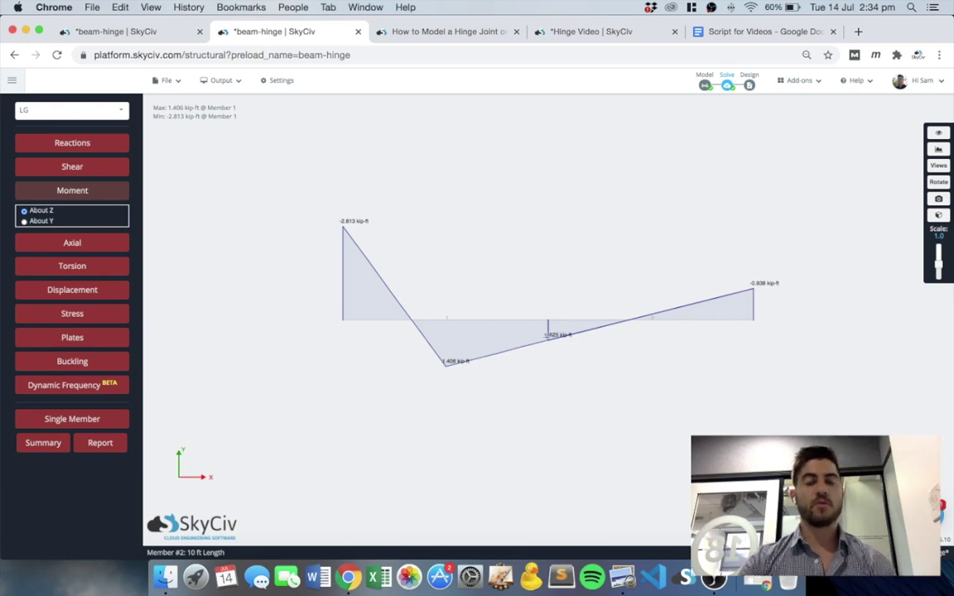
click(143, 35)
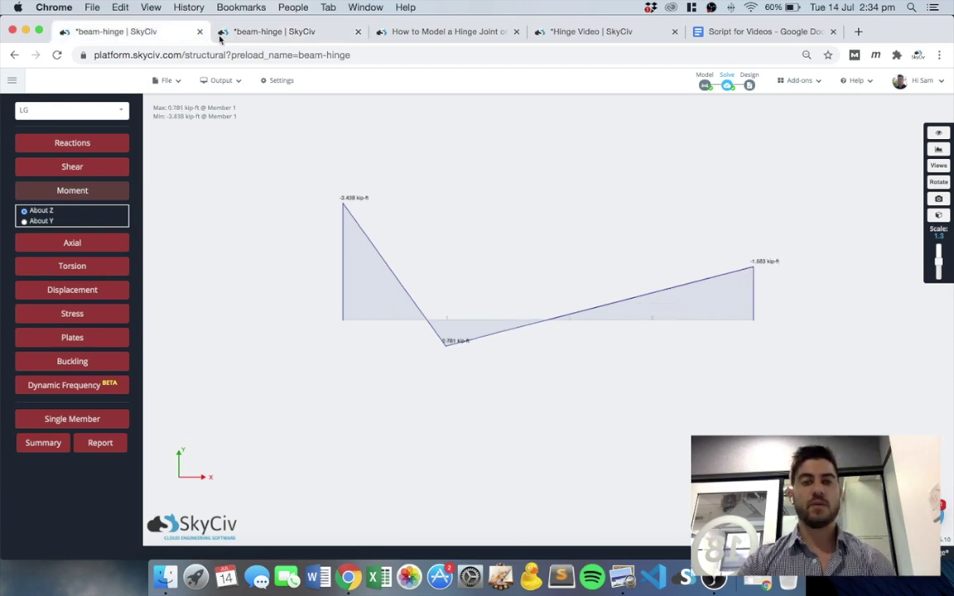
click(240, 35)
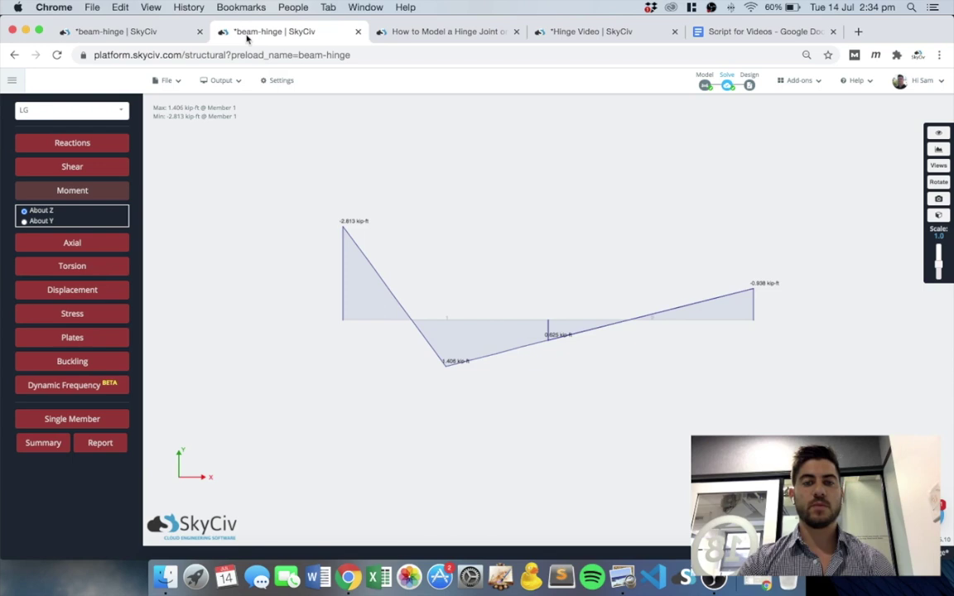
click(145, 33)
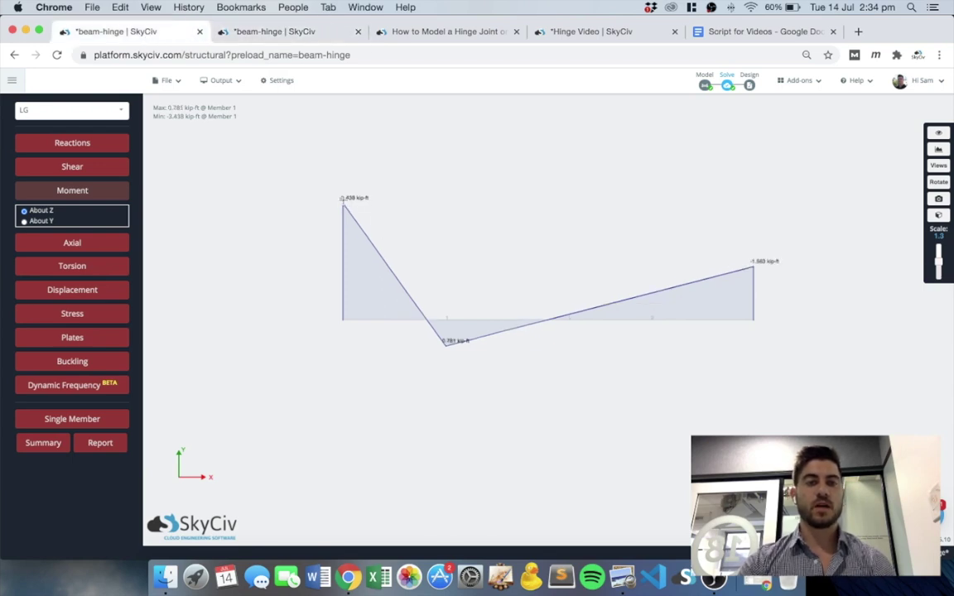
click(253, 31)
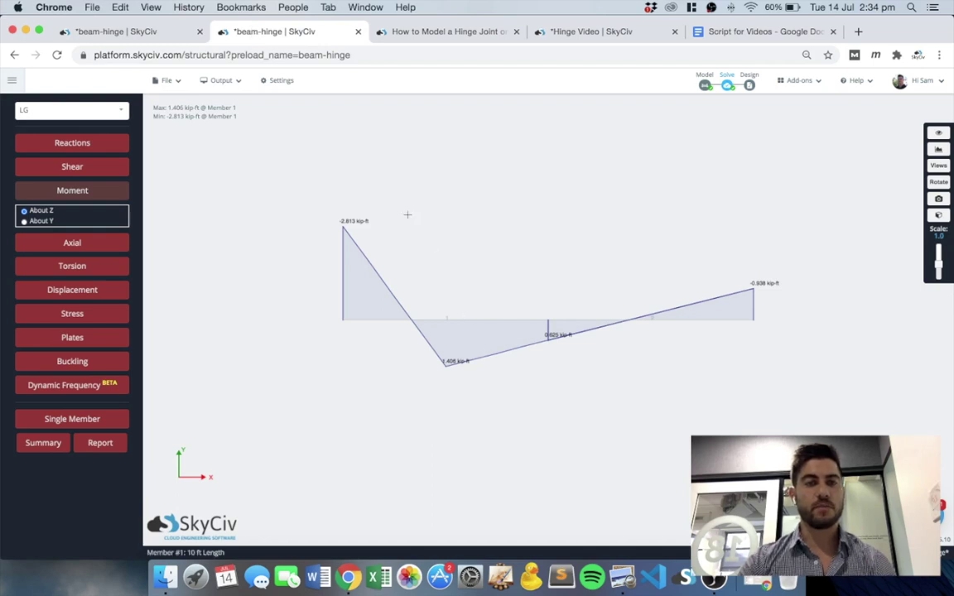
click(150, 35)
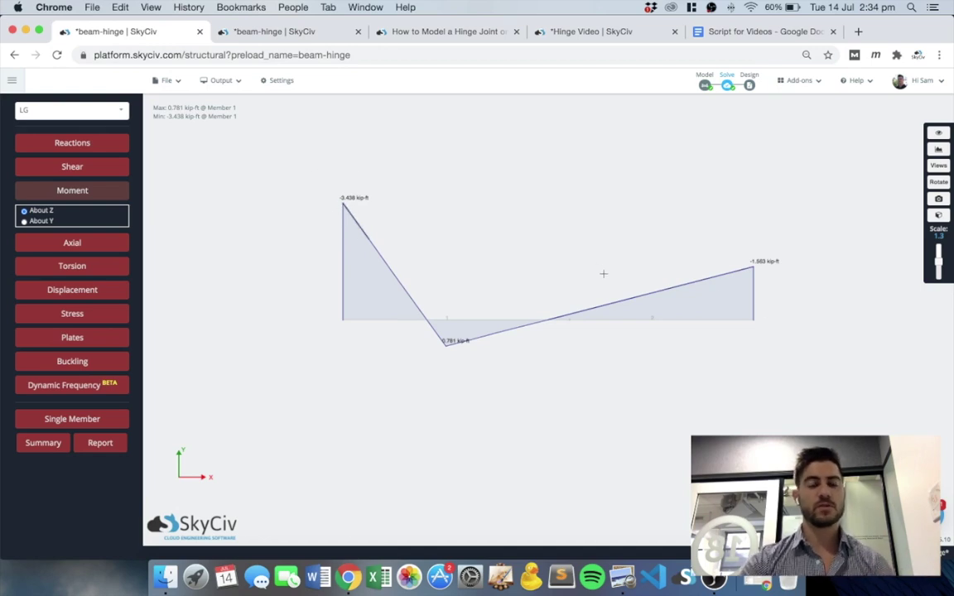
click(299, 34)
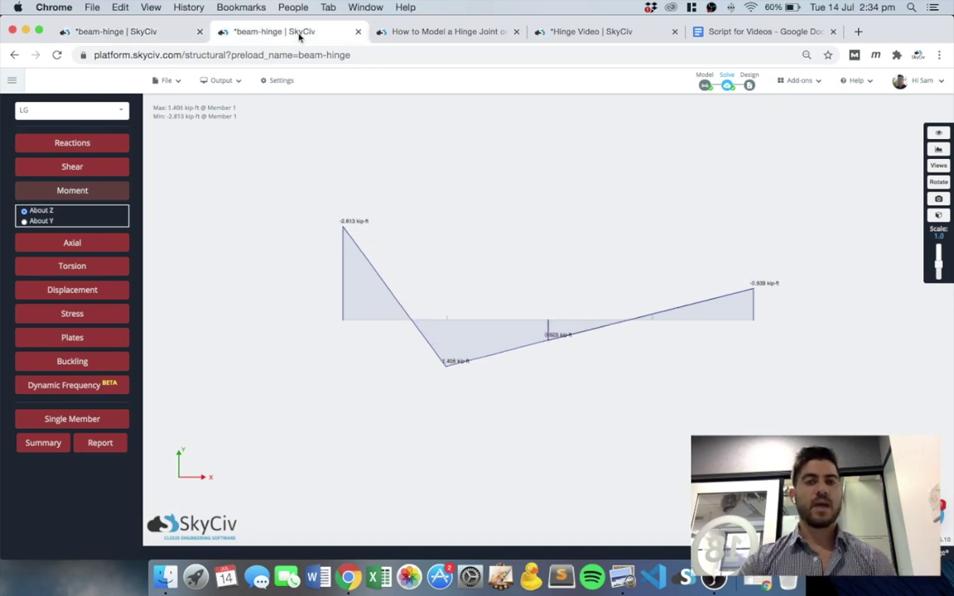
Replace the second beam's moment diagram with its deflected shape, peaking at 0.025 in
click(93, 194)
click(89, 263)
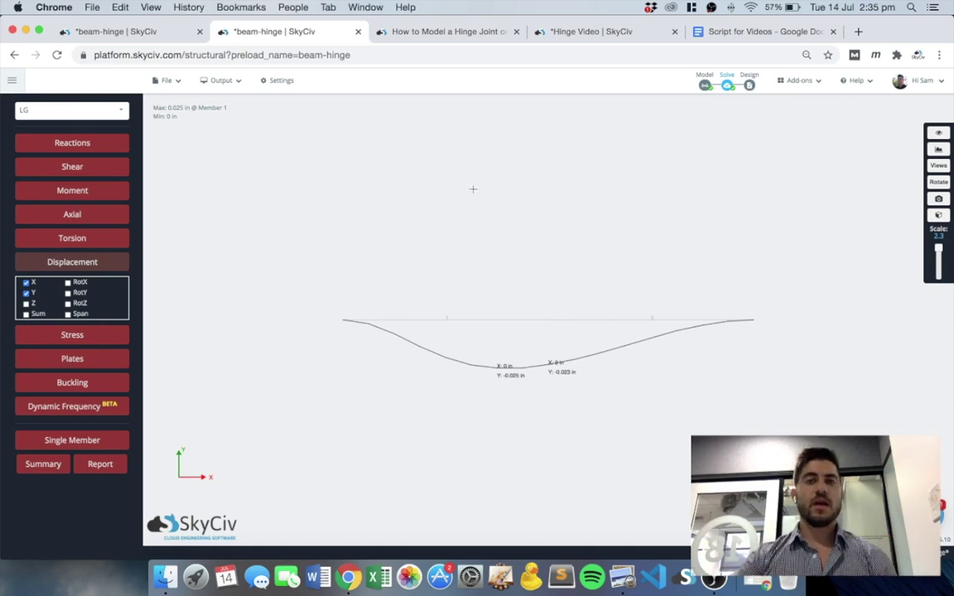
click(560, 33)
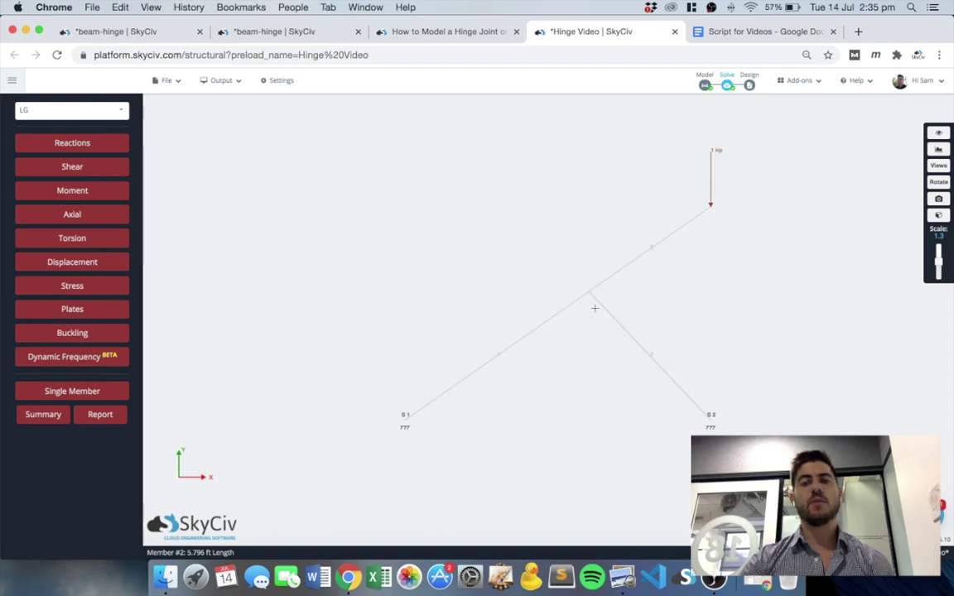
Review the Hinge Video frame's moment diagram (min -3.978 kip-ft), then its shear diagram (max 0.819 kip)
click(73, 193)
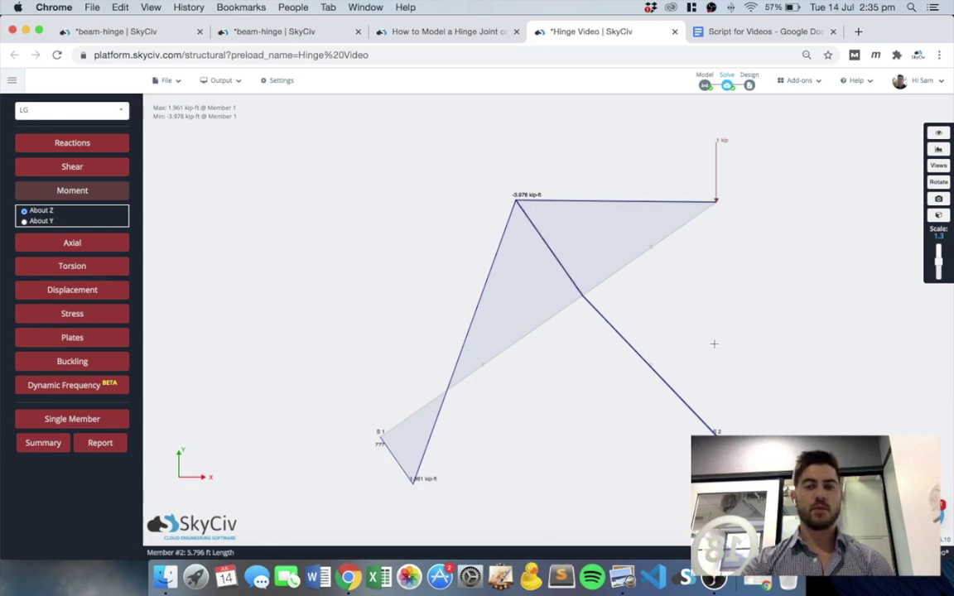
scroll(713, 345, up, 2)
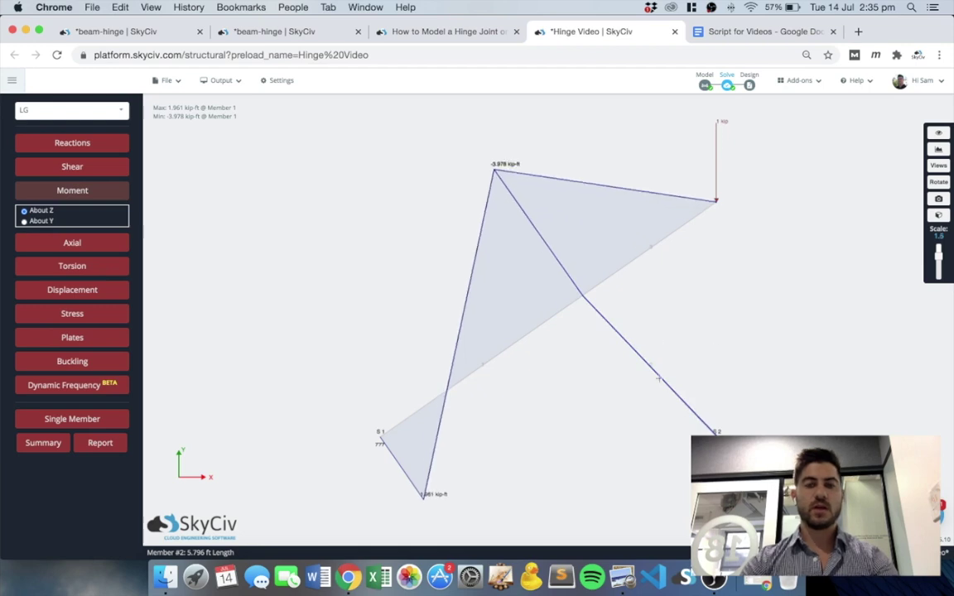
click(71, 190)
click(78, 169)
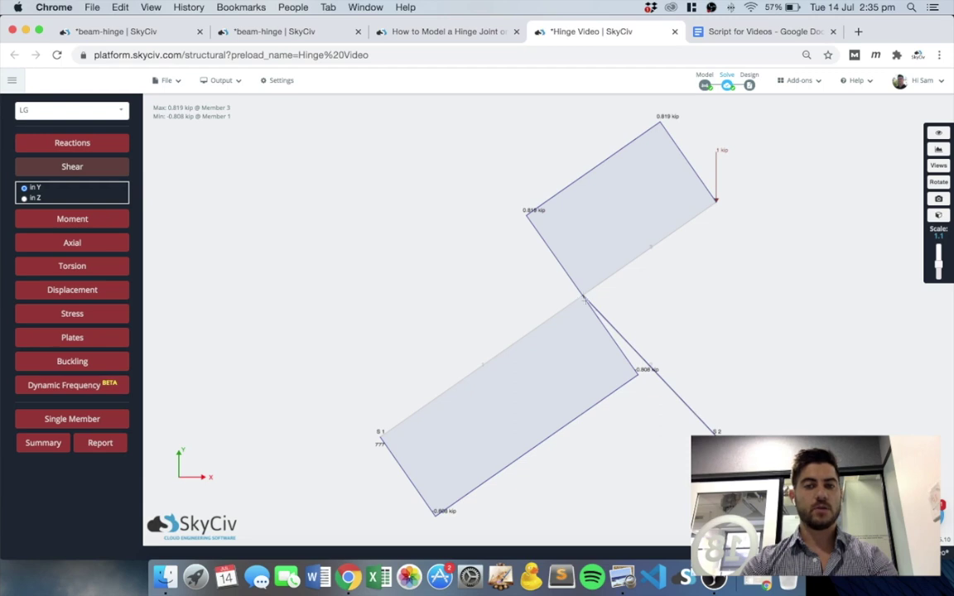
click(88, 164)
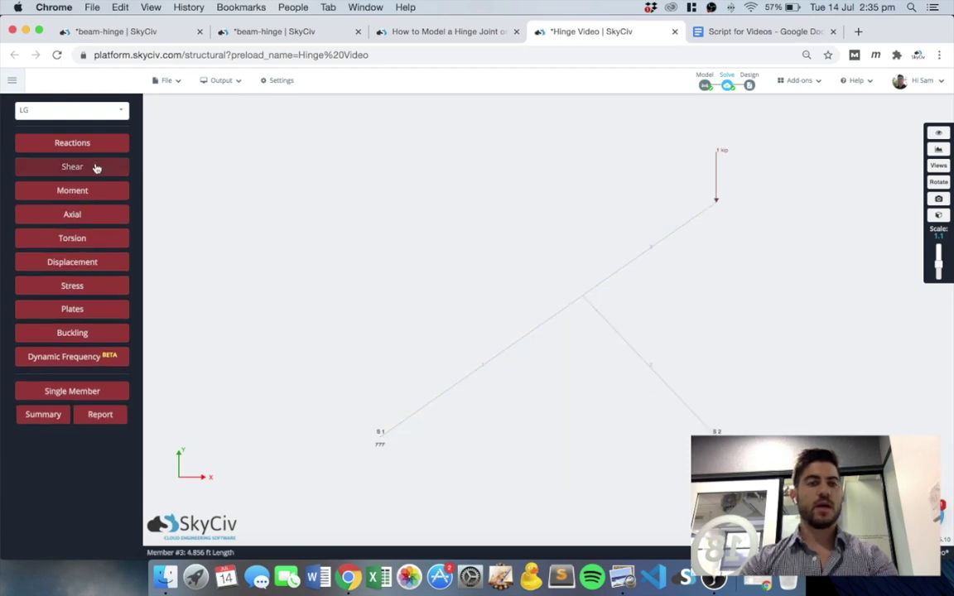
Display the frame's axial forces, all compressive, ranging from 0.573 to 1.644 kip
click(83, 214)
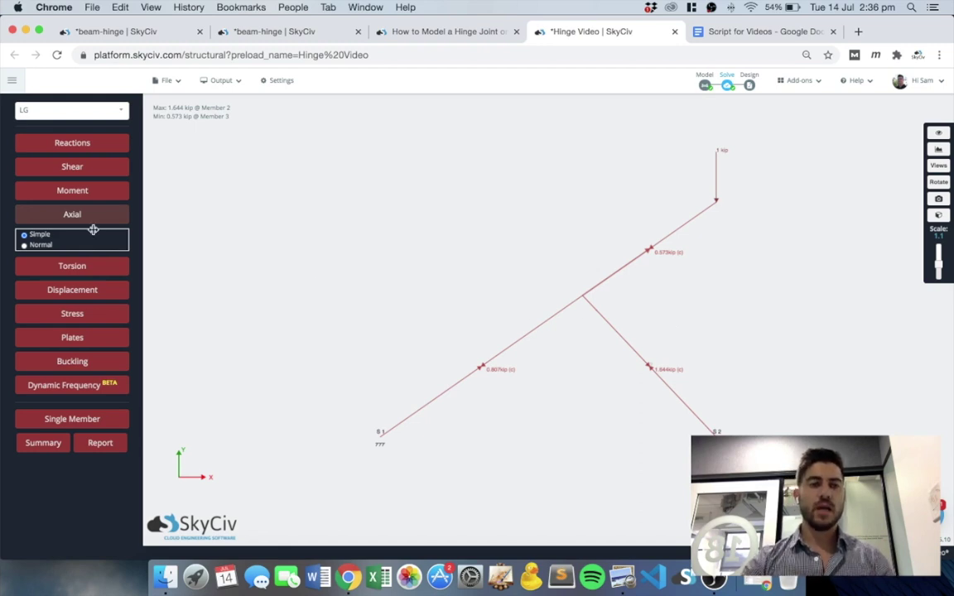
Display the frame's deflected shape, with the loaded tip moving 0.071 in X and -0.103 in Y
click(86, 286)
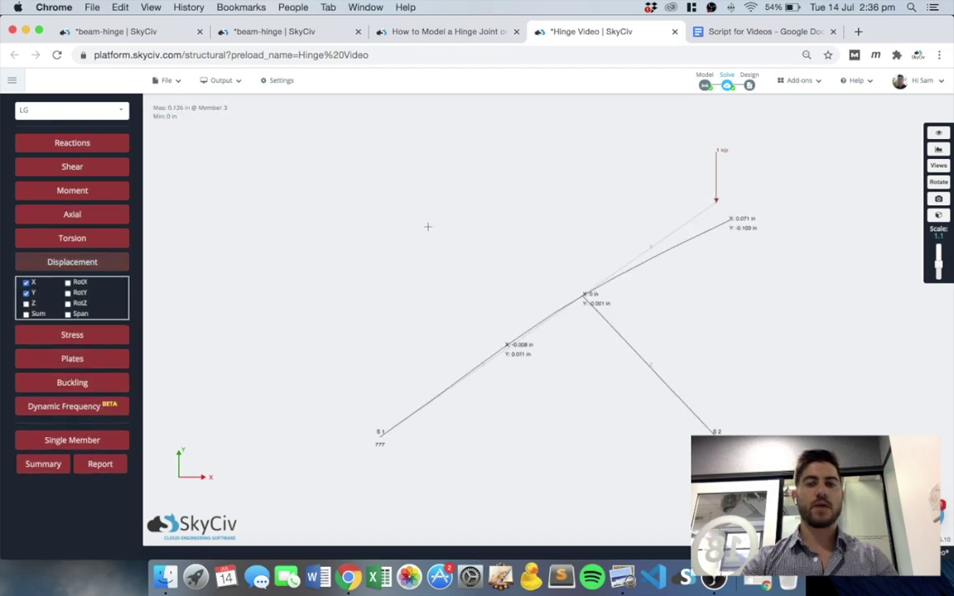